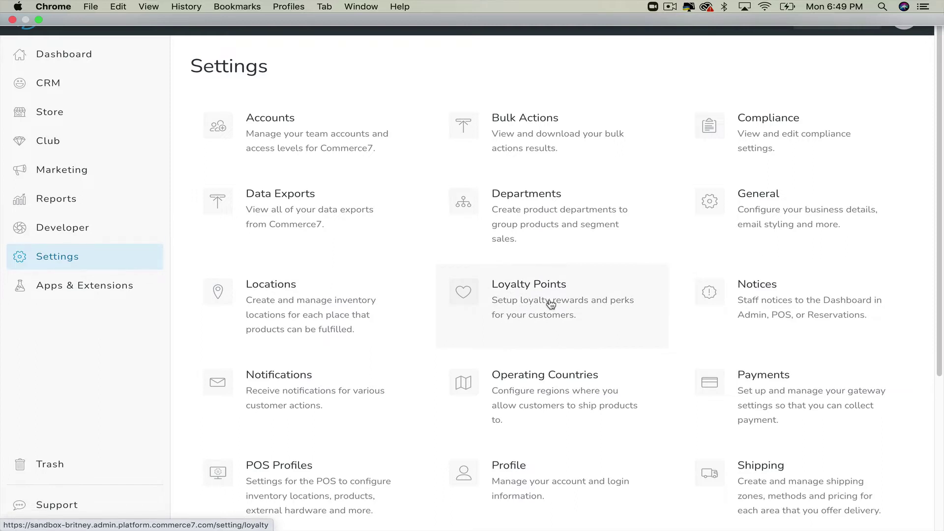
- Check the Commerce7 extensions for the Loyalty extension, and open the Loyalty Points settings
left_click(109, 285)
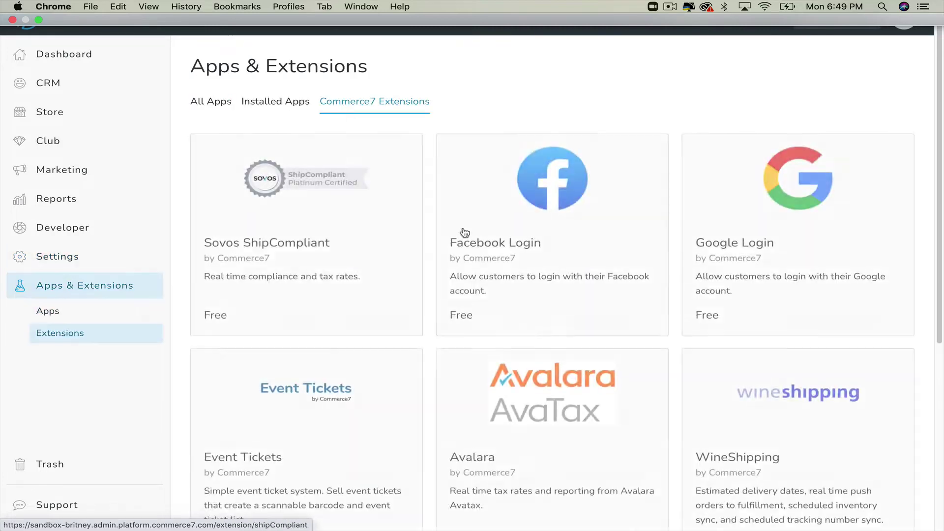
scroll(664, 432, "down", 5)
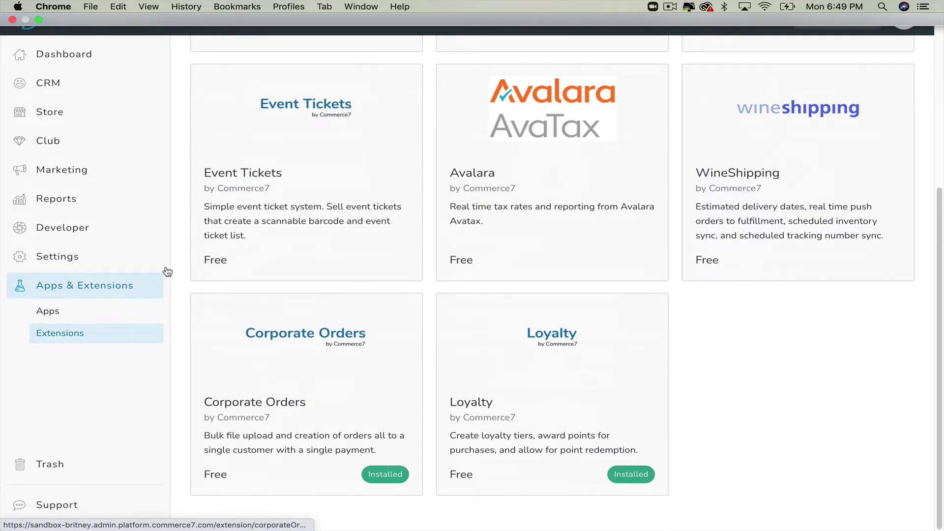
left_click(68, 258)
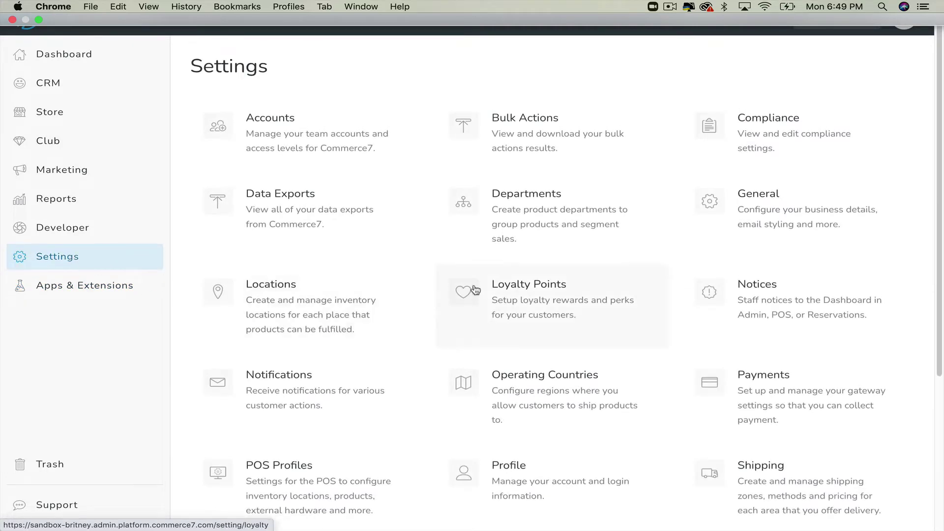
left_click(526, 300)
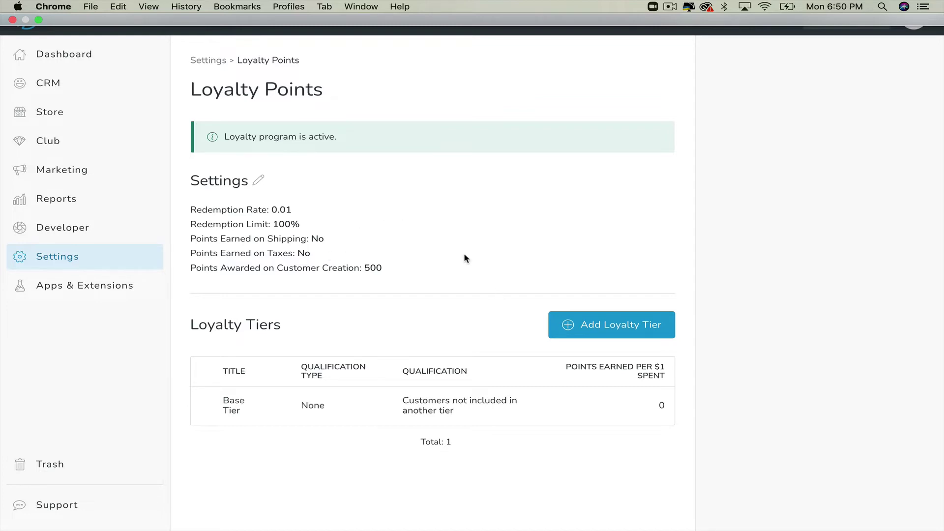
- Open the loyalty program's global redemption and earning settings for review and save them
left_click(258, 183)
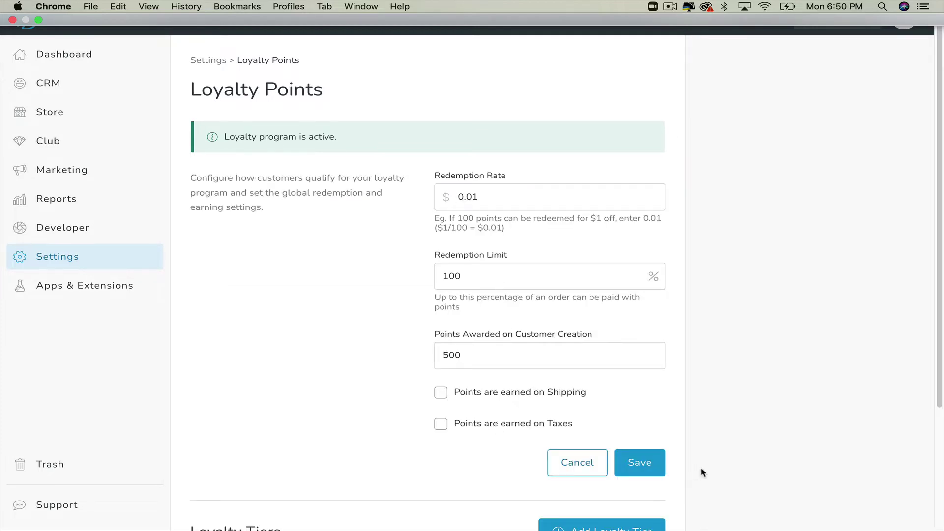
left_click(644, 466)
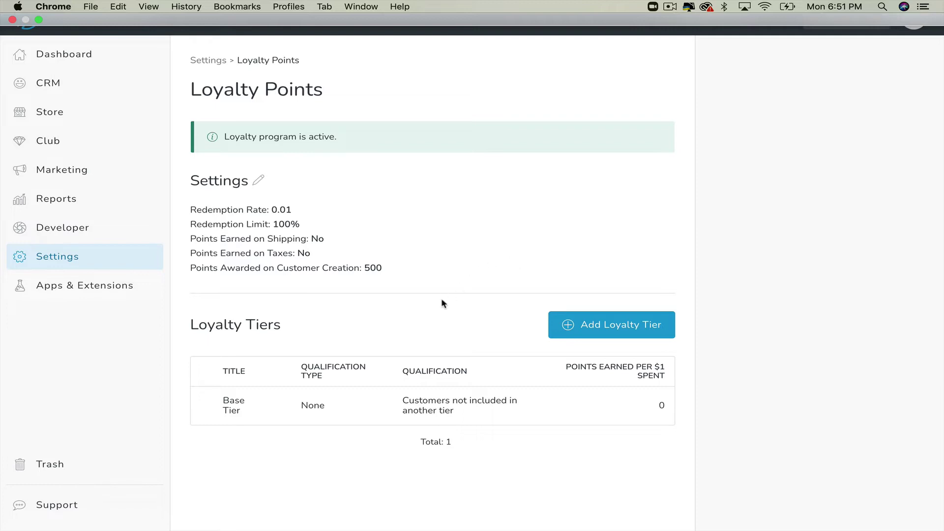
- Add a loyalty tier titled Gold that qualifies by a Lifetime Value of $1000 and earns 100 points per $1 spent
left_click(612, 332)
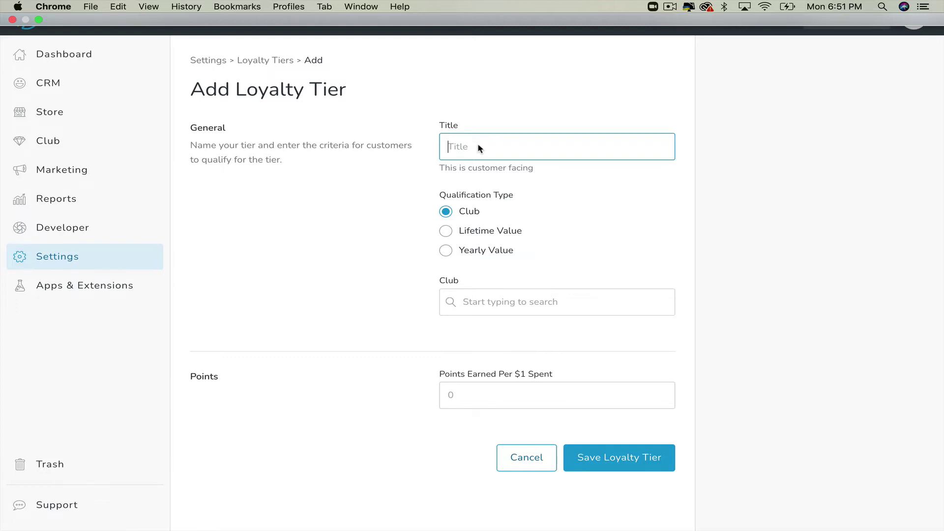
type("Gold")
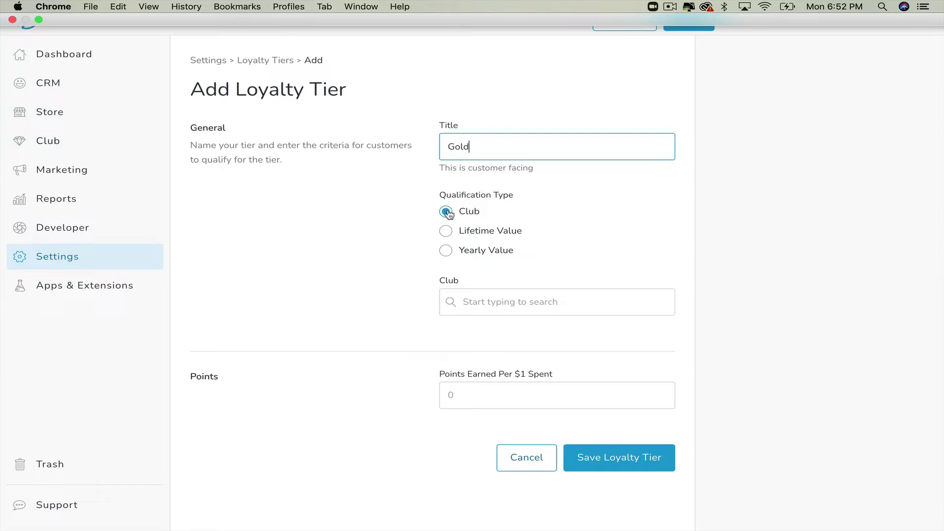
left_click(447, 213)
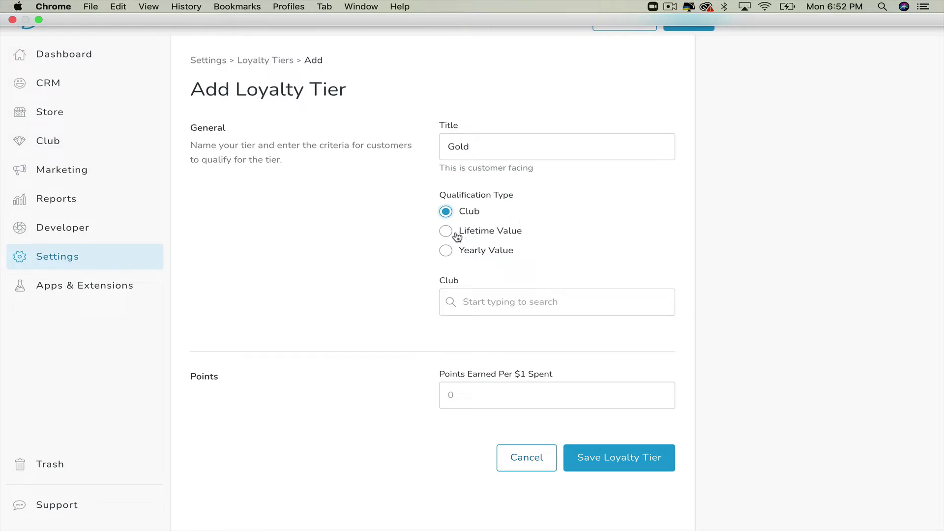
left_click(447, 233)
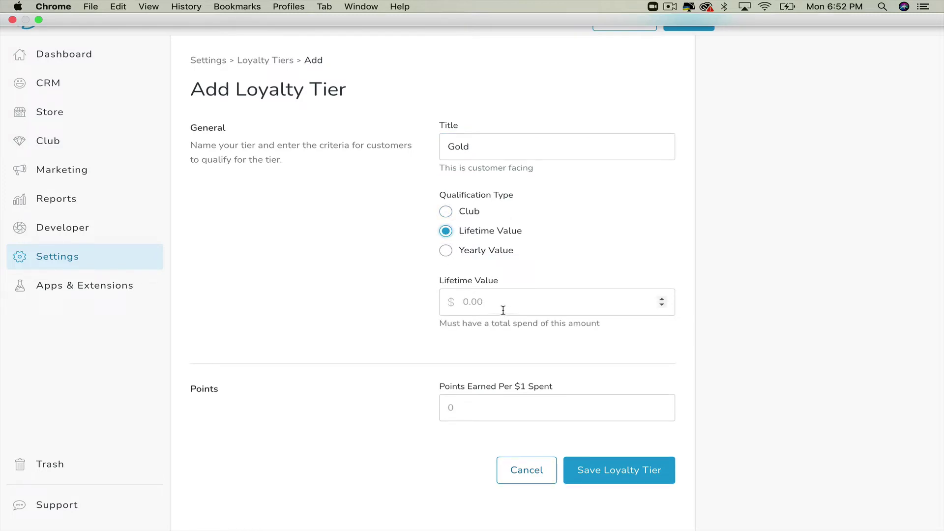
left_click(446, 250)
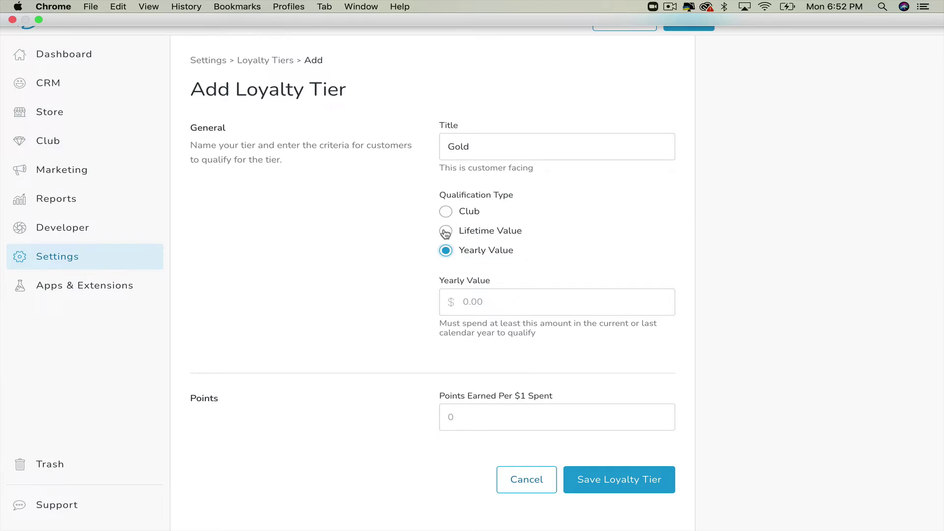
left_click(446, 232)
left_click(491, 301)
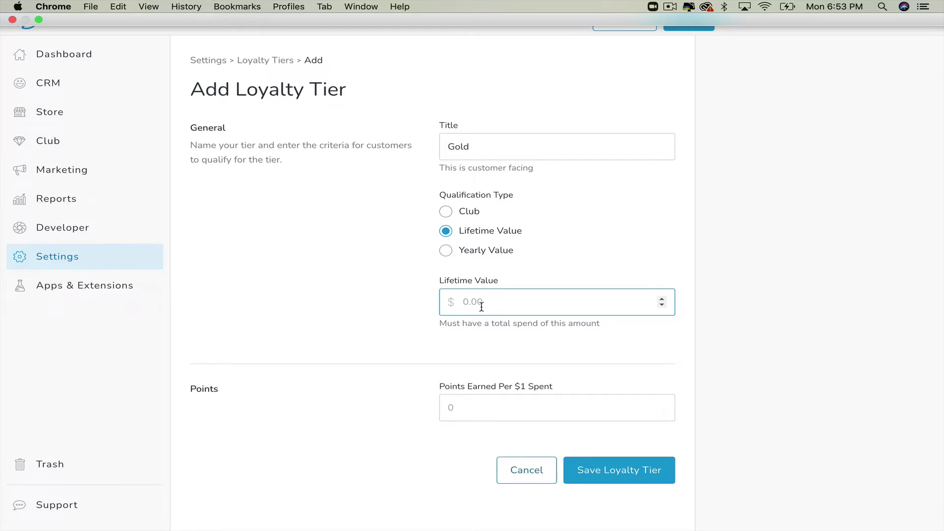
type("1000")
left_click(469, 411)
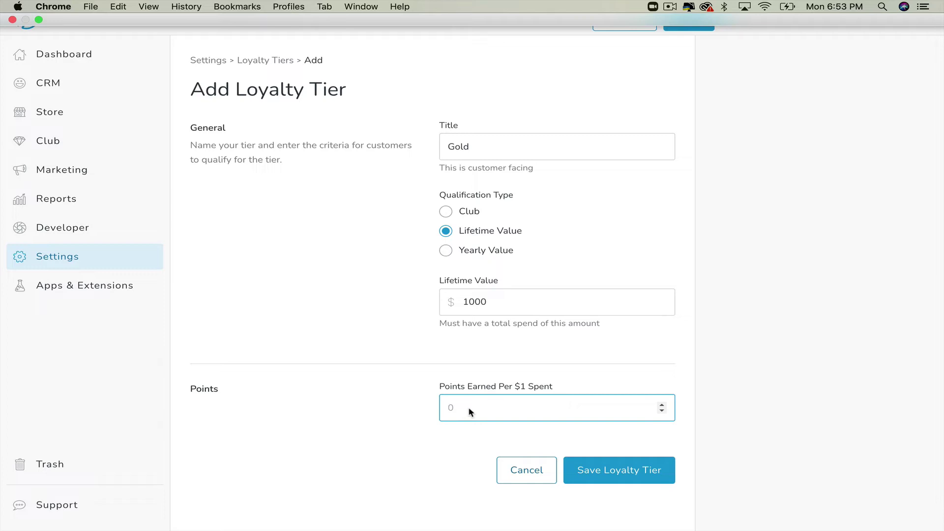
type("100")
left_click(600, 468)
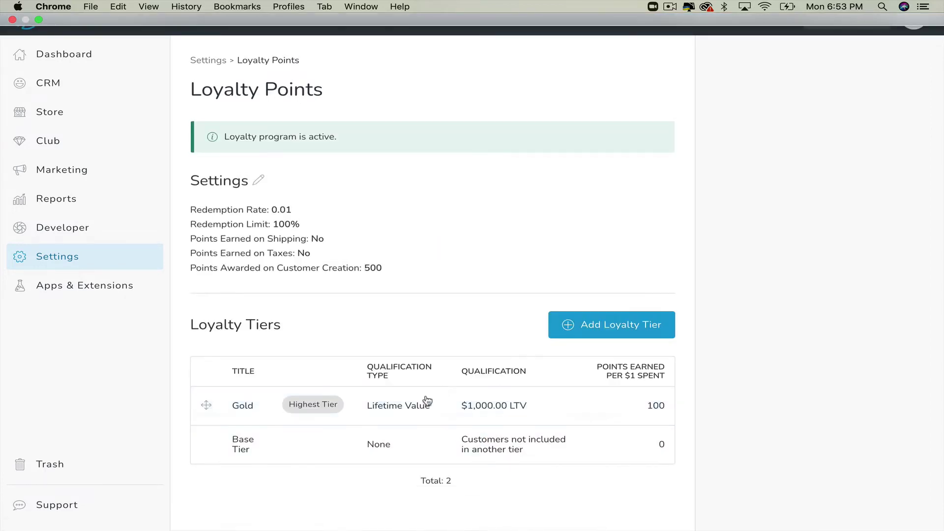
- Add a loyalty tier titled Silver that qualifies by a Lifetime Value of $500 and earns 75 points per $1 spent
left_click(597, 327)
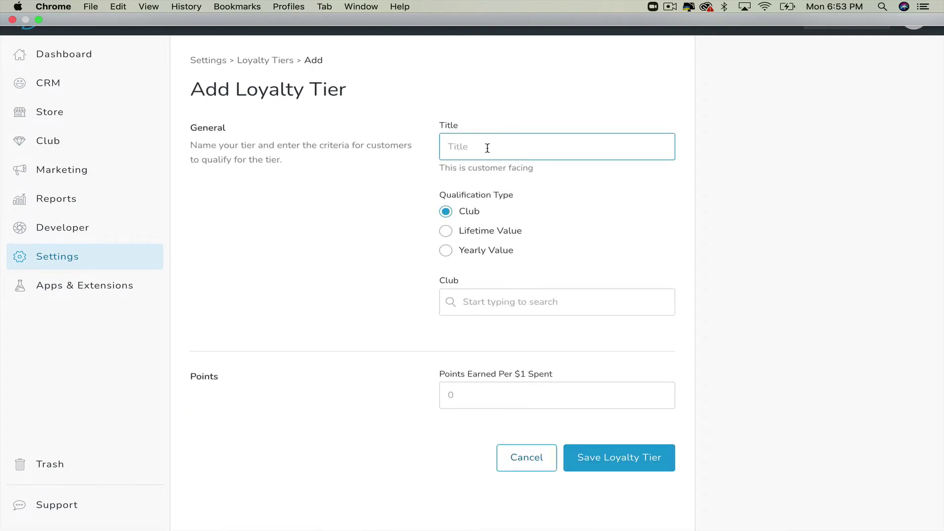
type("Silver")
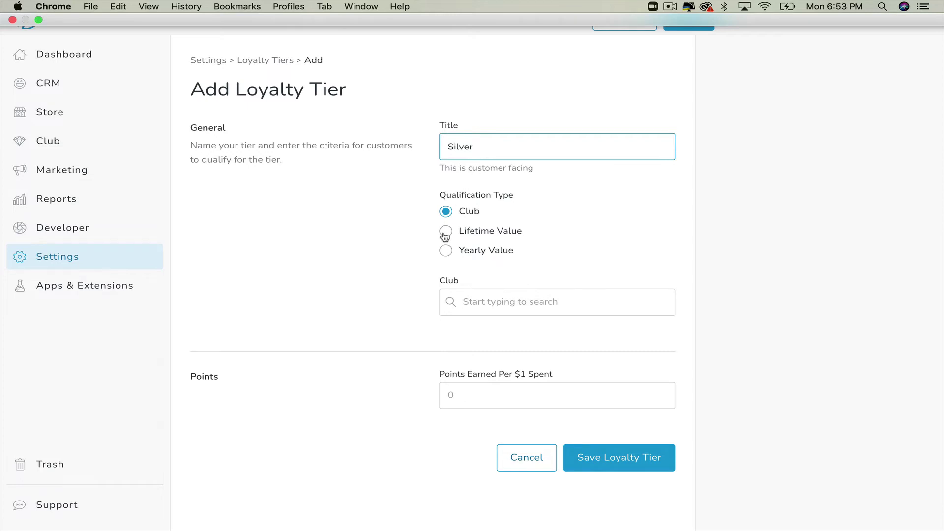
left_click(445, 231)
left_click(503, 299)
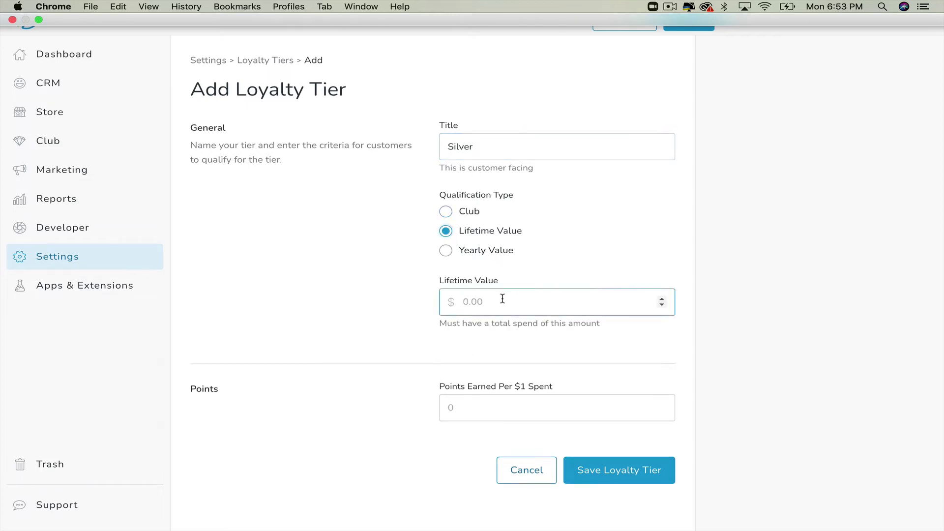
type("500")
left_click(523, 404)
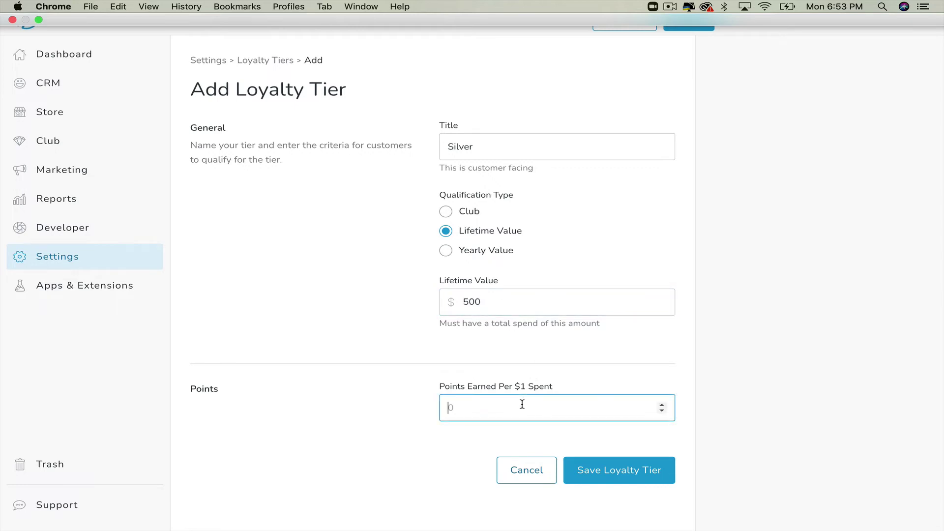
type("75")
left_click(615, 471)
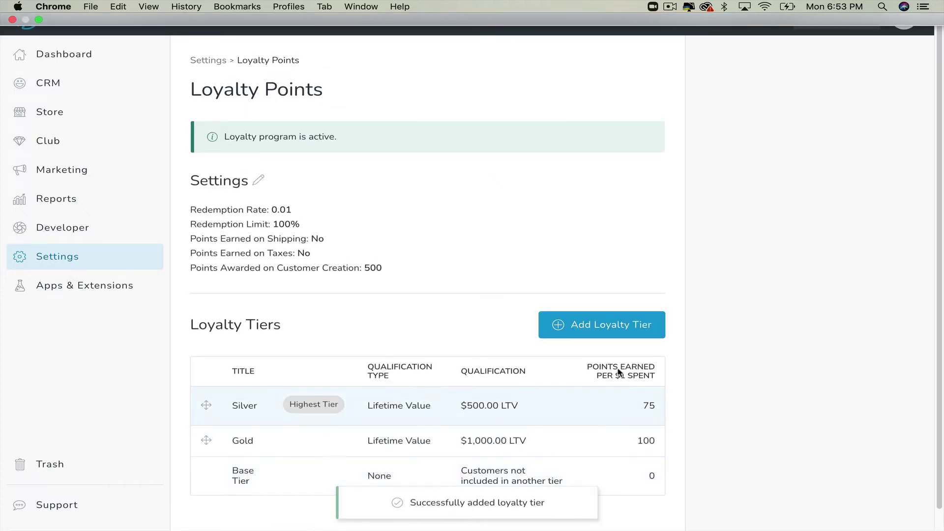
- Add a loyalty tier titled Bronze that qualifies by a Lifetime Value of $250 and earns 50 points per $1 spent
left_click(615, 327)
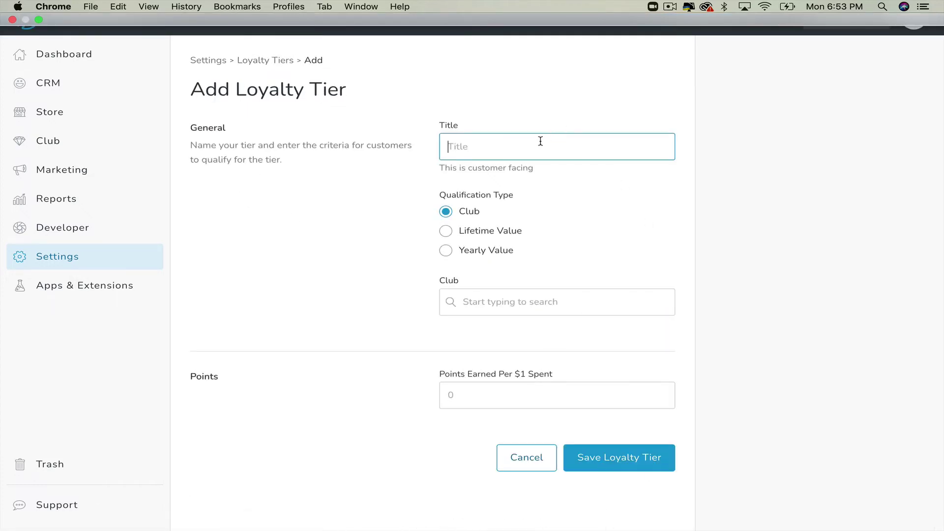
type("Bronze")
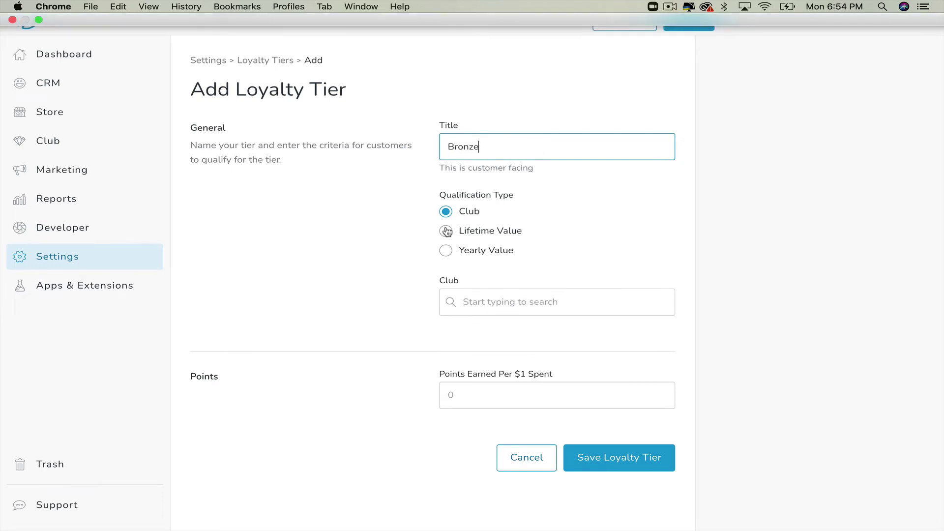
left_click(446, 231)
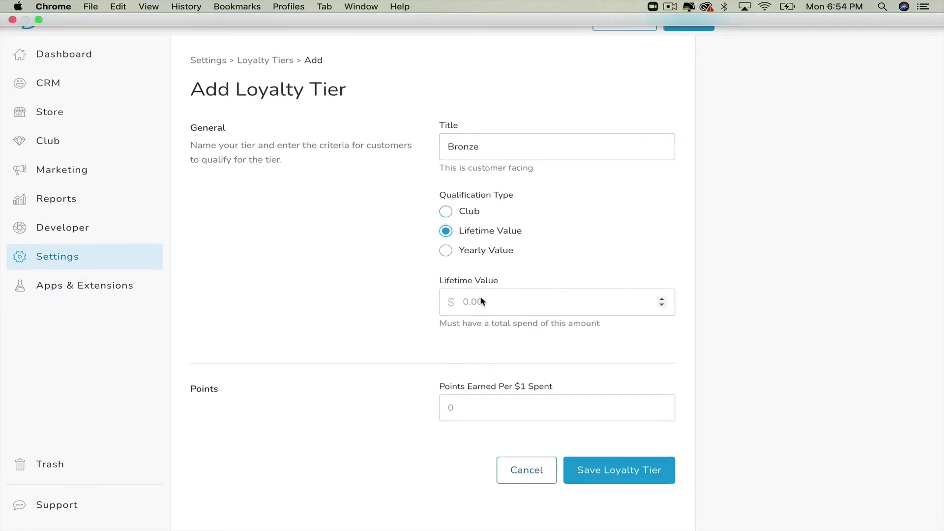
left_click(482, 301)
type("250")
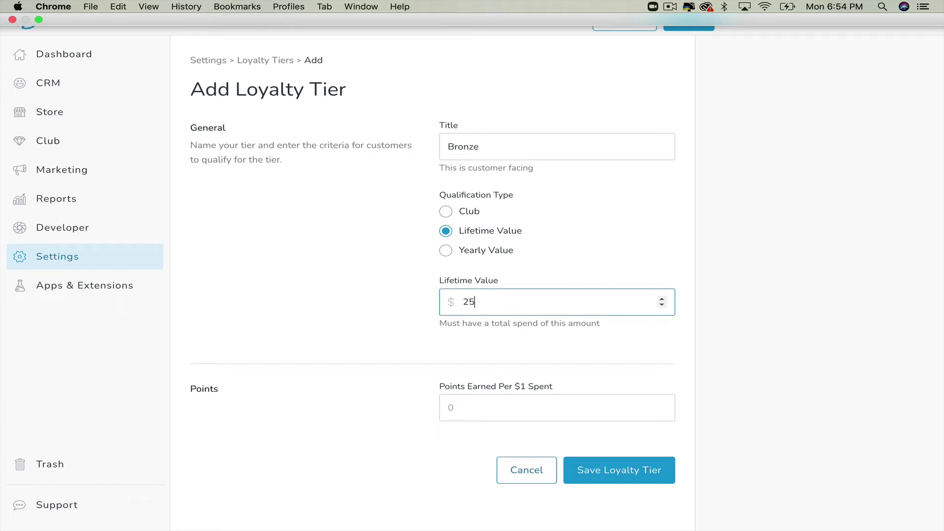
left_click(503, 403)
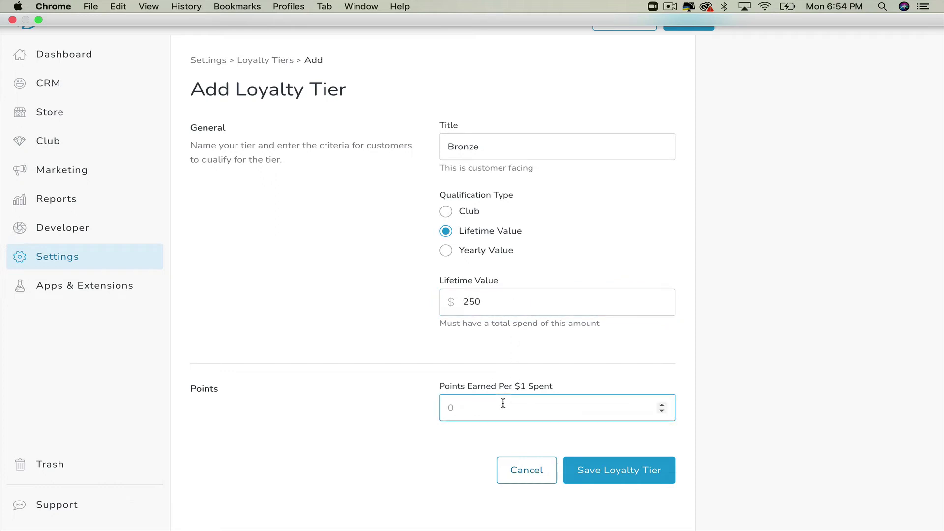
type("50")
left_click(610, 471)
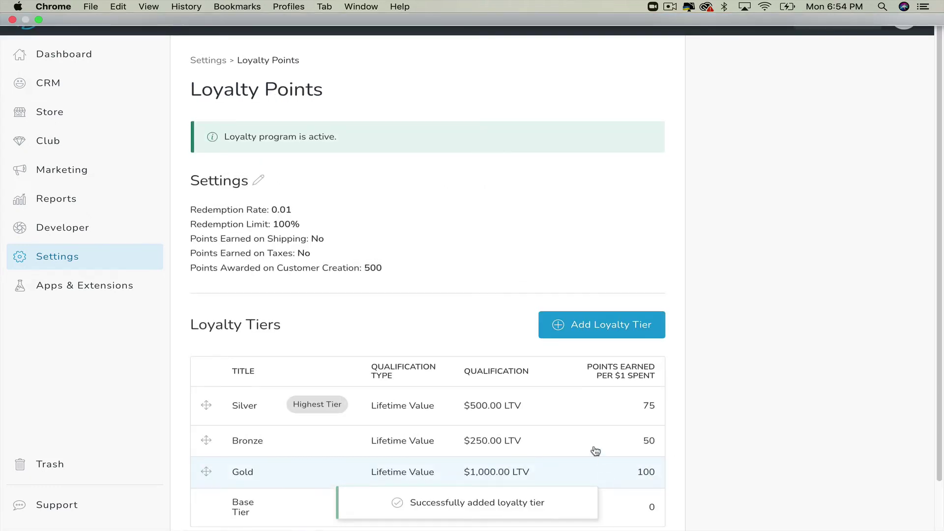
- Move the Gold tier above Silver in the loyalty tier order to make it the highest tier
scroll(489, 374, "down", 2)
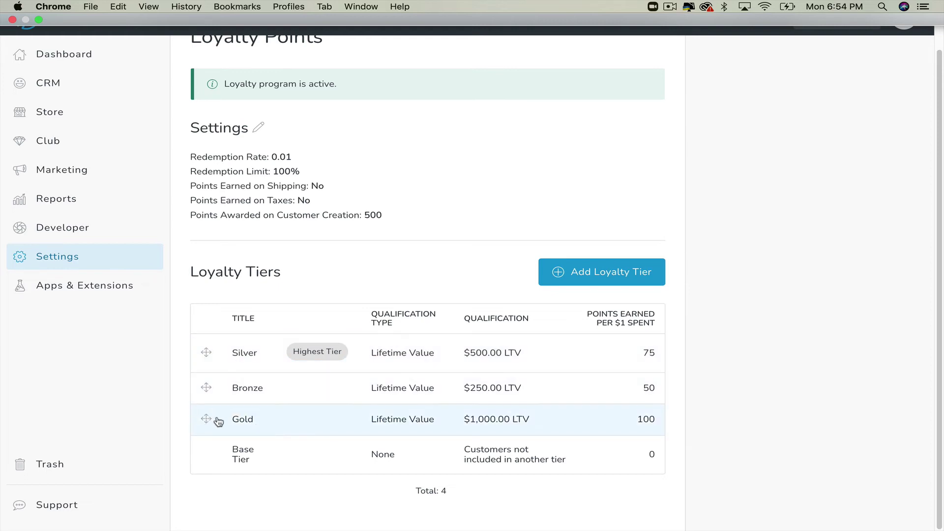
left_click_drag(207, 418, 207, 350)
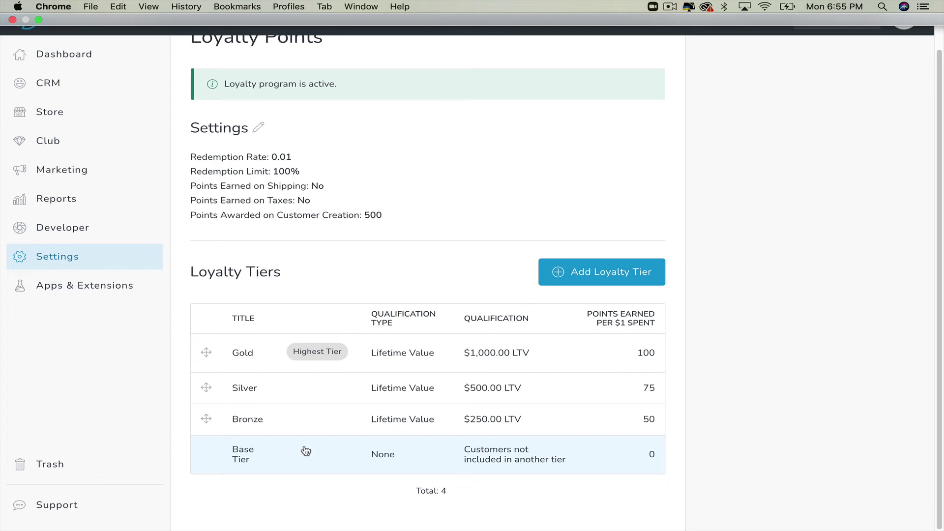
- Set the Base Tier's points earned per $1 spent to 10 and save the tier
left_click(477, 459)
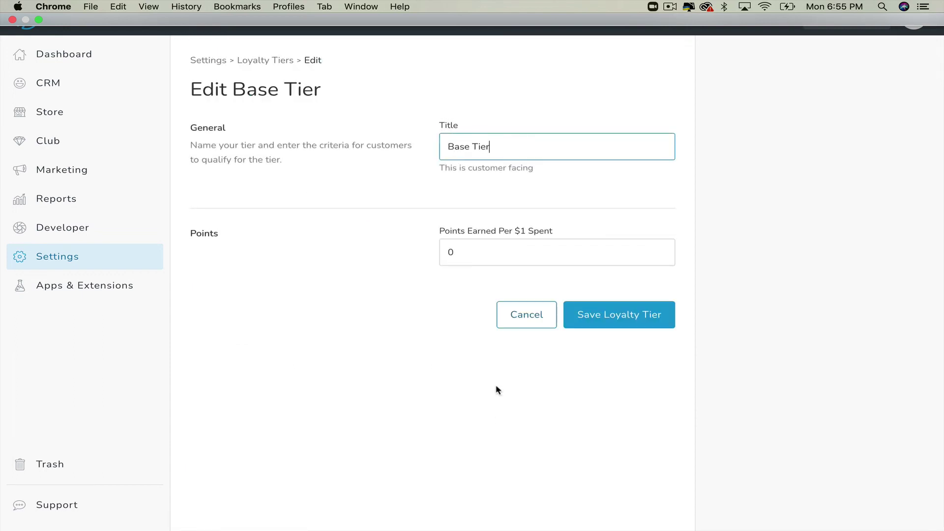
key("Tab")
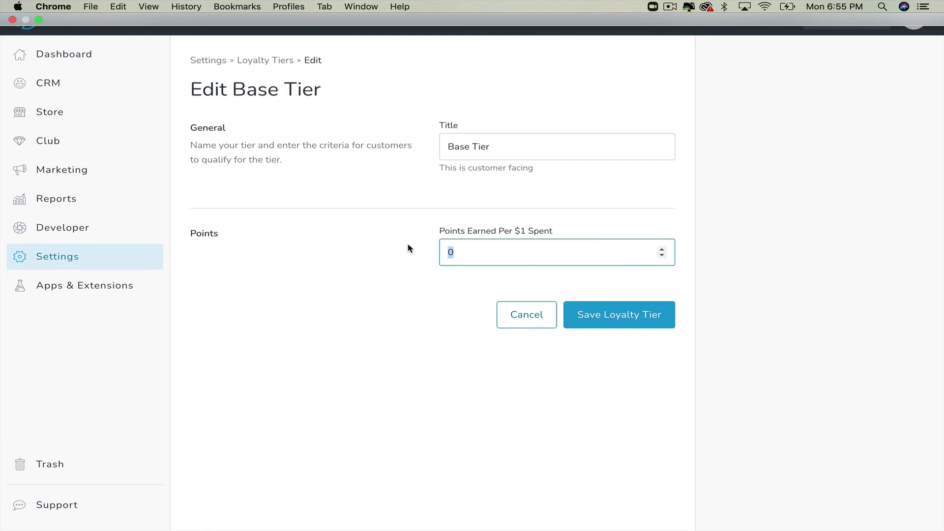
key("BackSpace")
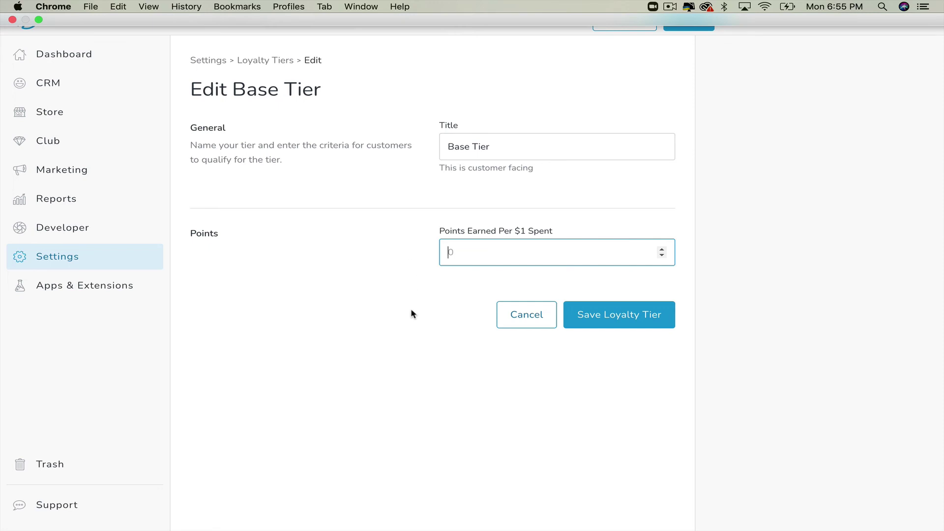
type("10")
left_click(606, 316)
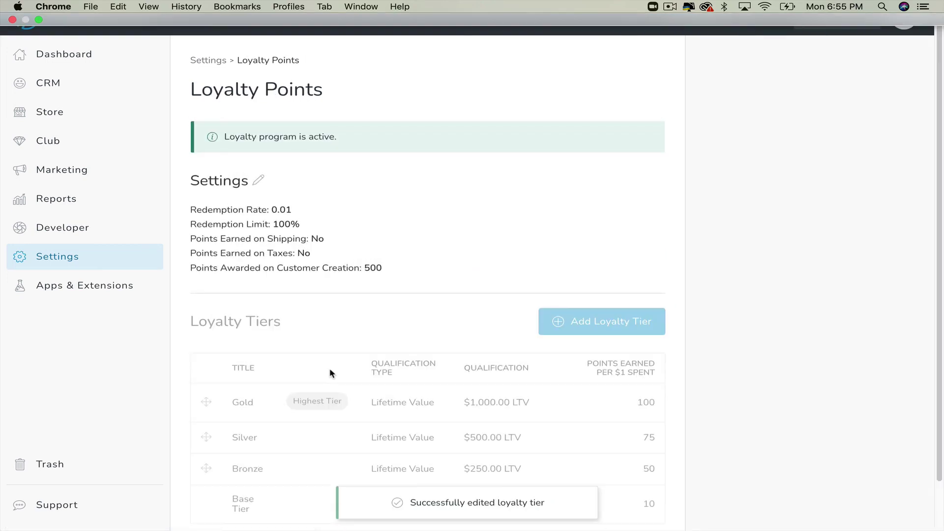
scroll(454, 216, "down", 2)
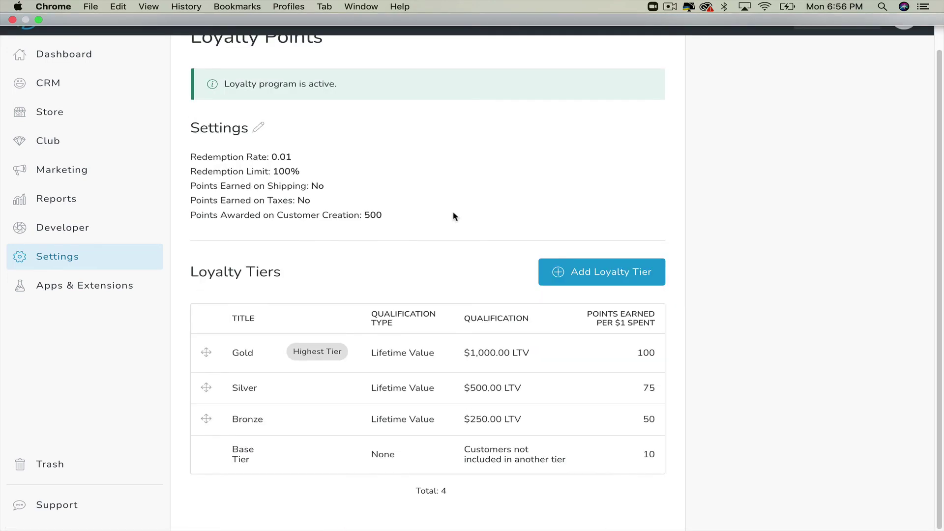